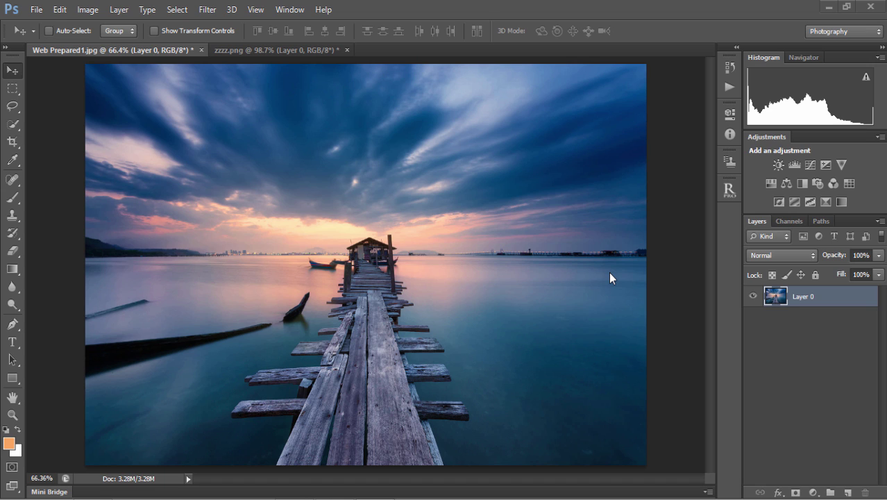
- On a new Layer 1, brush a soft orange (feaa60) glow across the pier's horizon
click(847, 492)
click(14, 197)
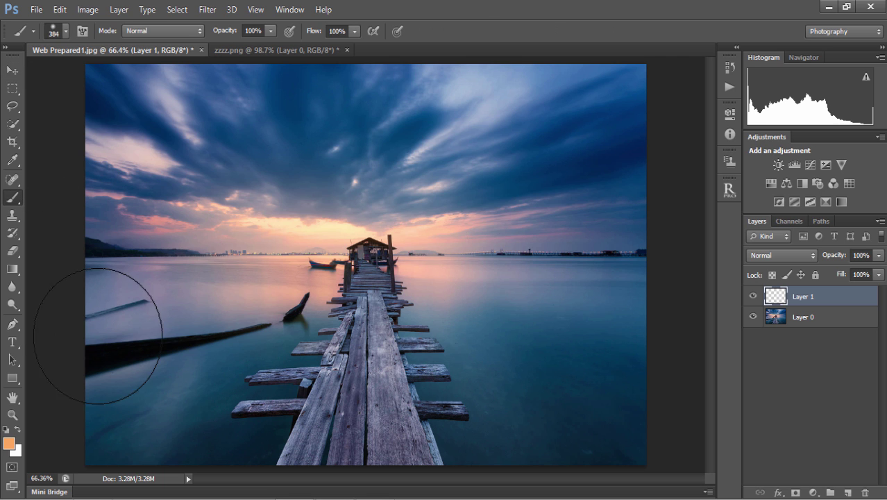
click(9, 442)
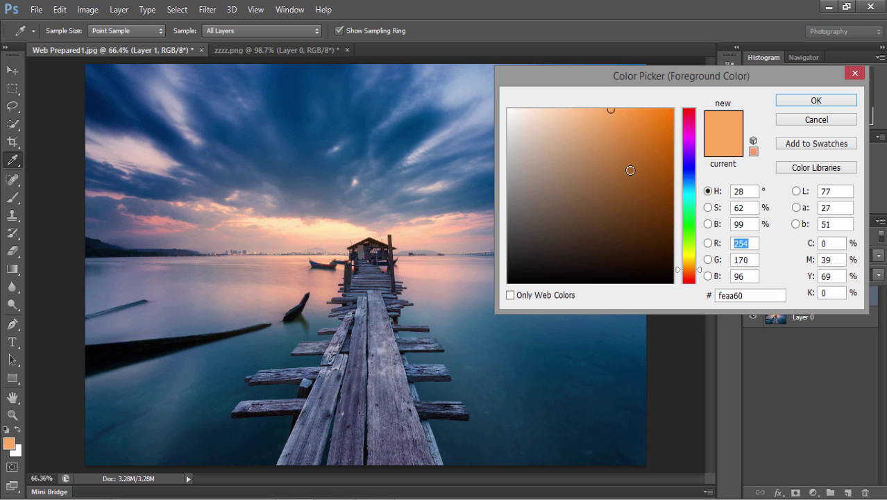
click(792, 103)
mouse_move(243, 223)
mouse_down()
mouse_move(487, 241)
mouse_move(375, 253)
mouse_move(243, 244)
mouse_move(422, 243)
mouse_move(335, 241)
mouse_move(381, 248)
mouse_up()
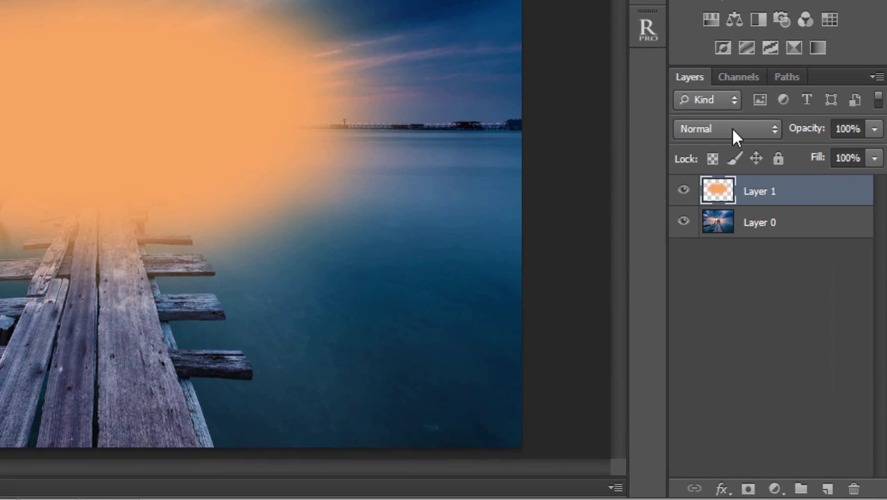
- Set Layer 1's blend mode to Soft Light and toggle its visibility to compare
click(732, 129)
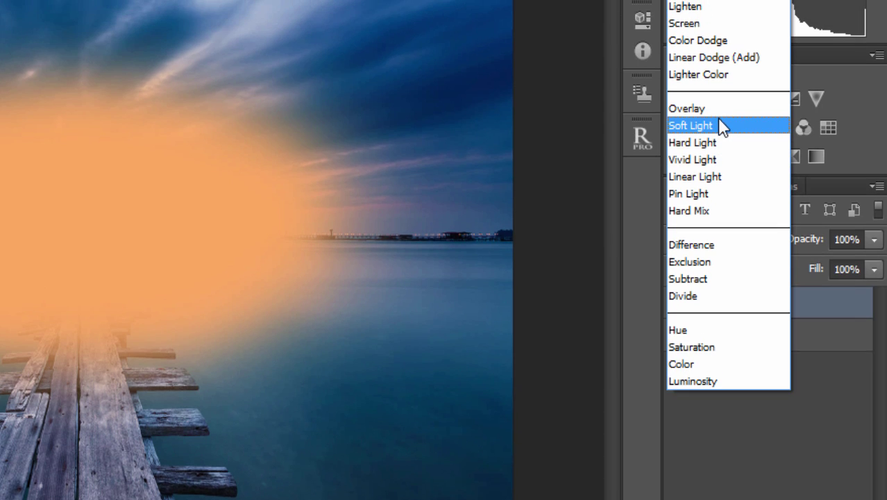
click(719, 123)
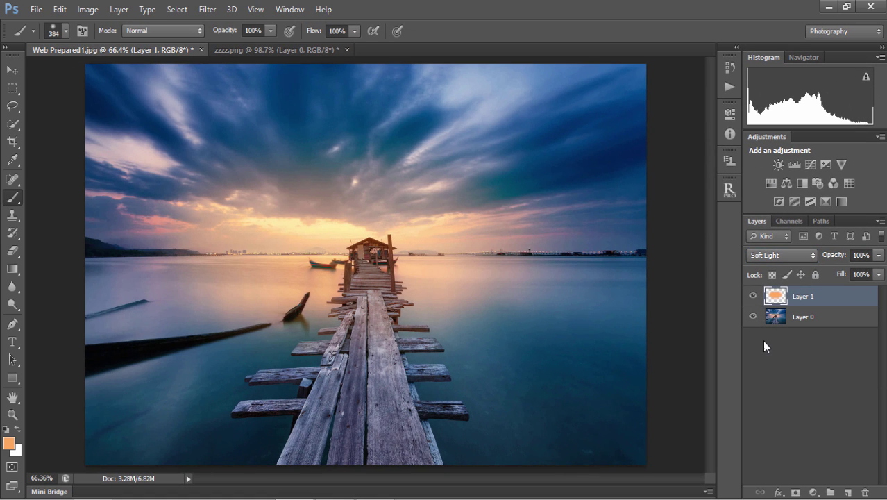
click(754, 295)
click(753, 295)
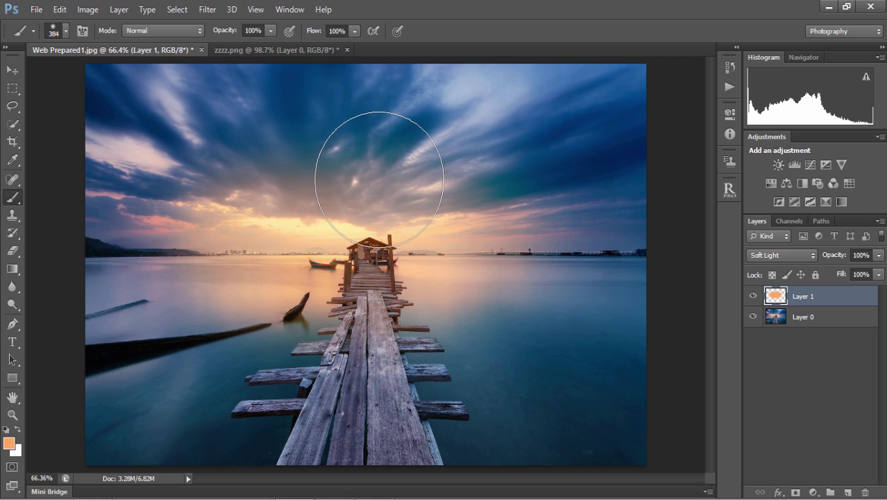
- Add a layer mask to Layer 1, fill it via Apply Image in Multiply, and inspect it
click(794, 492)
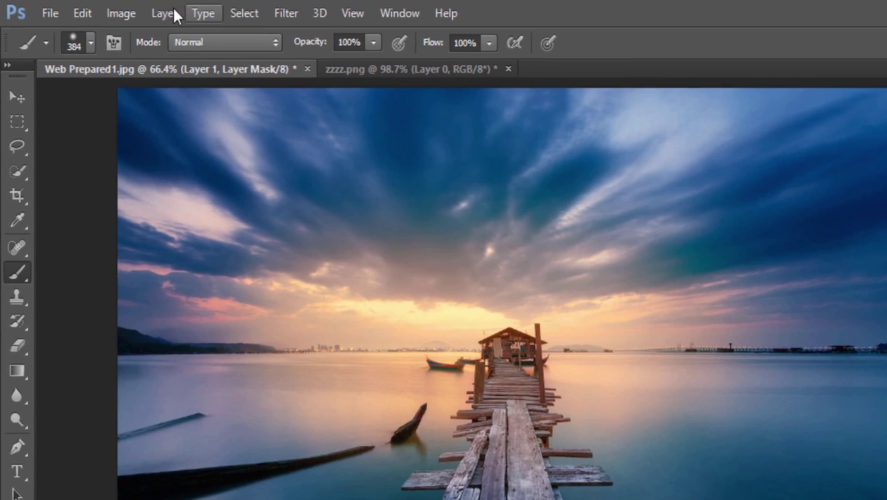
click(95, 11)
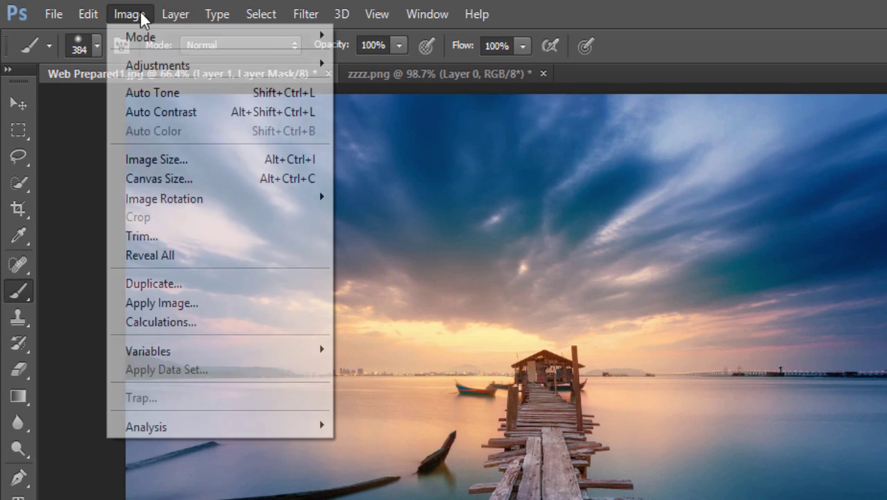
click(162, 303)
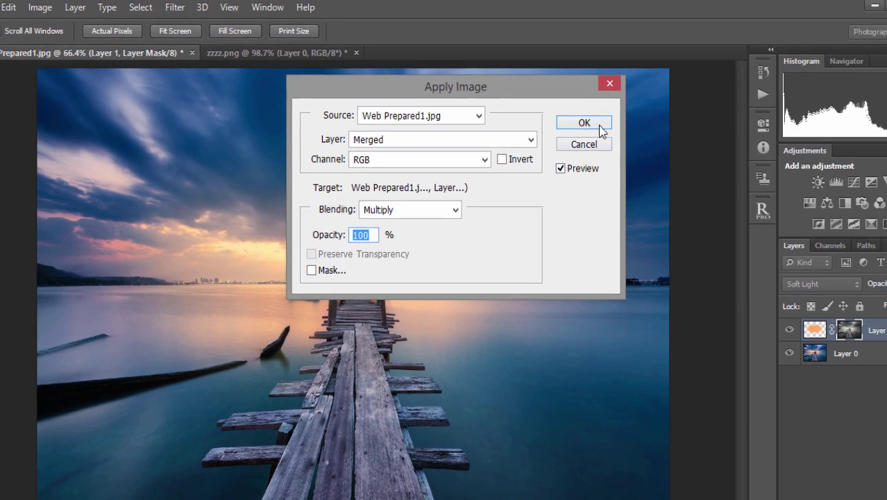
click(615, 154)
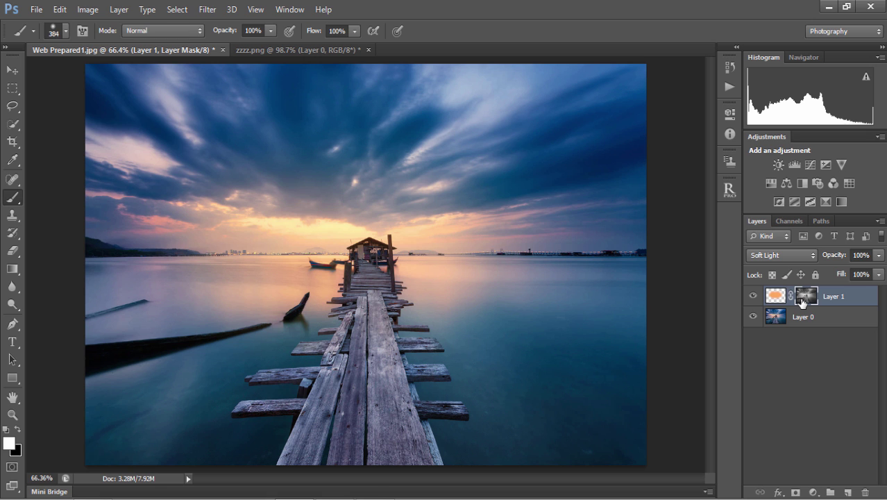
alt+click(802, 298)
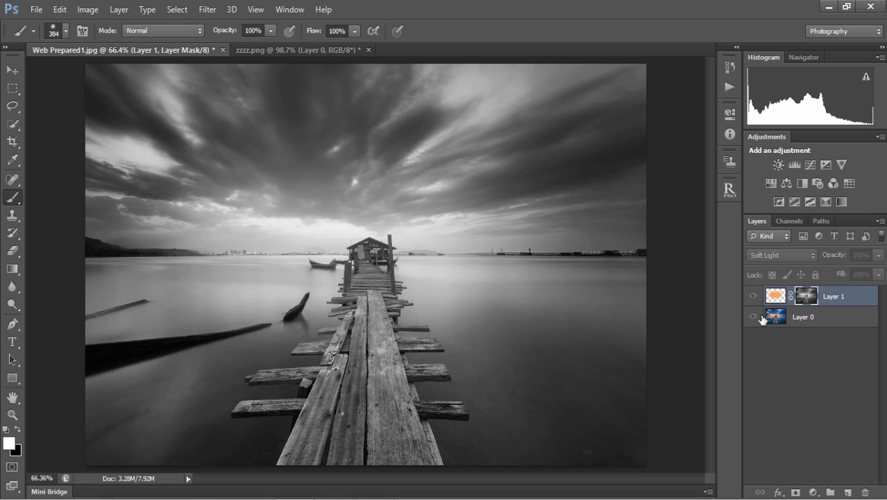
click(775, 295)
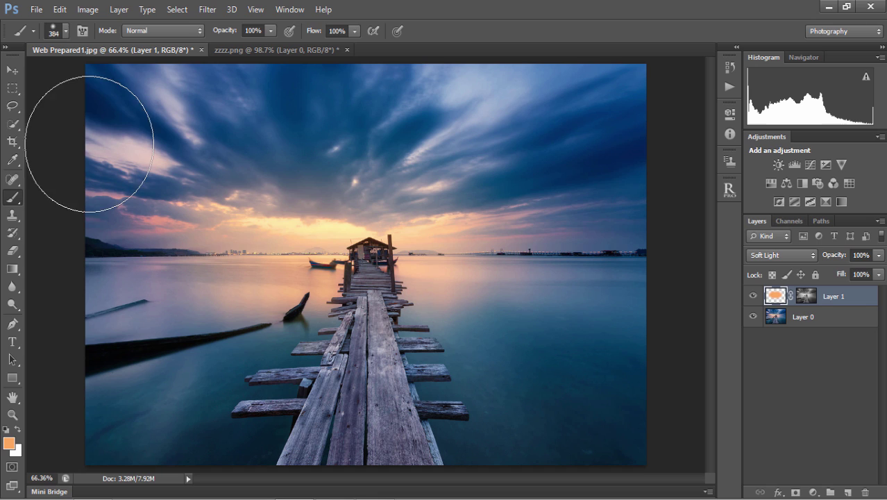
- Reselect Layer 1's mask and run Apply Image in Multiply onto it a second time
click(13, 70)
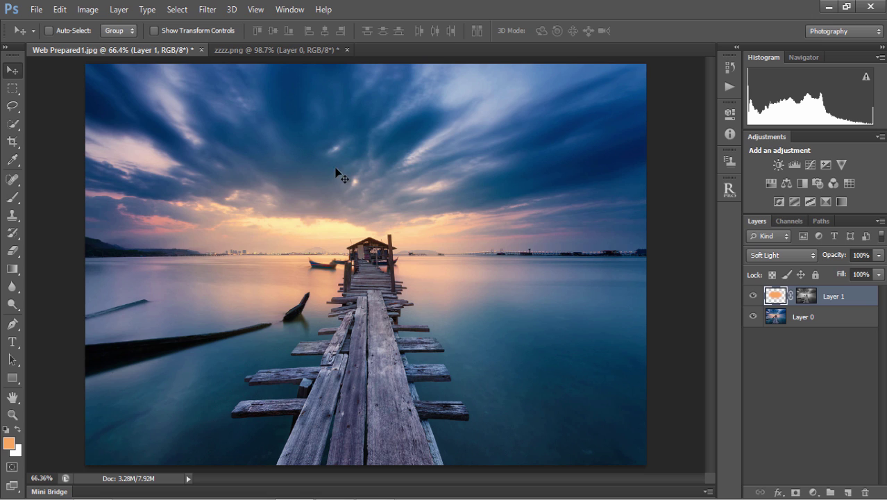
click(806, 296)
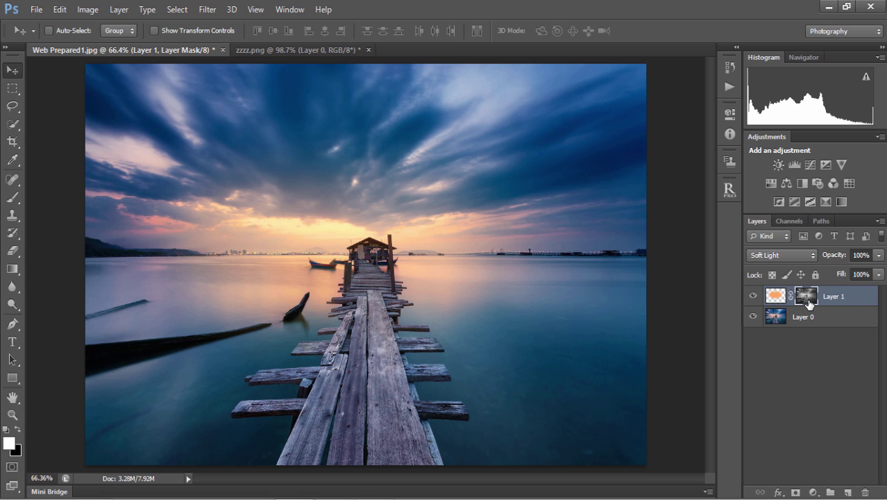
click(87, 9)
click(110, 205)
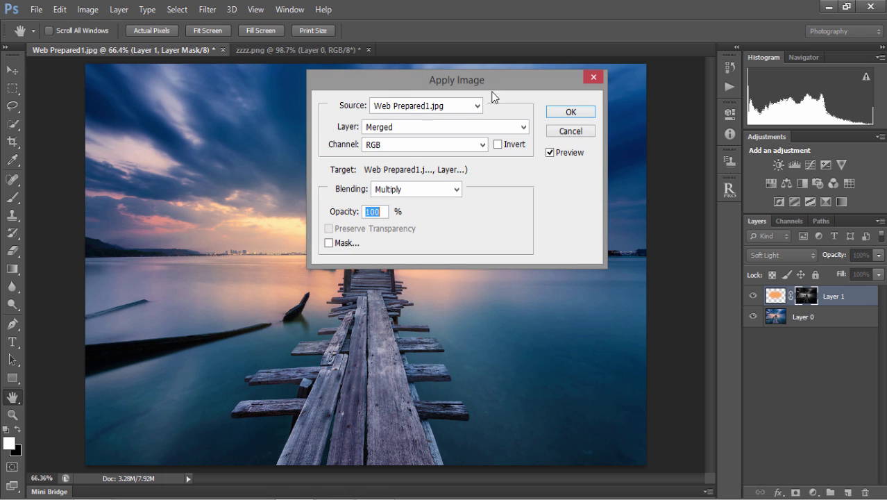
click(580, 114)
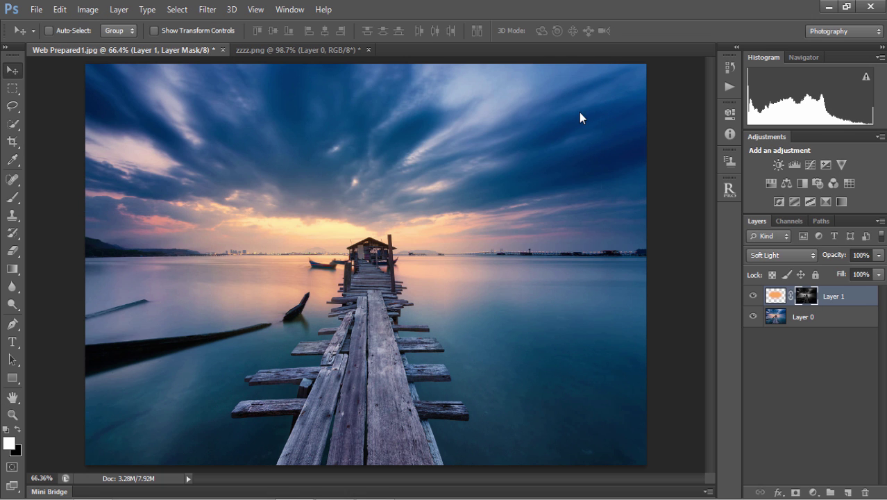
- Target Layer 1's pixels and change its blend mode from Soft Light to Overlay
click(776, 297)
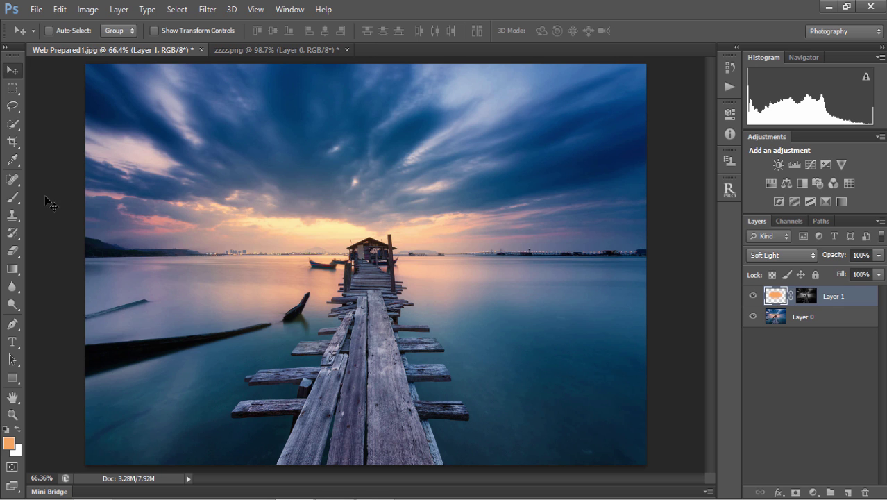
click(17, 197)
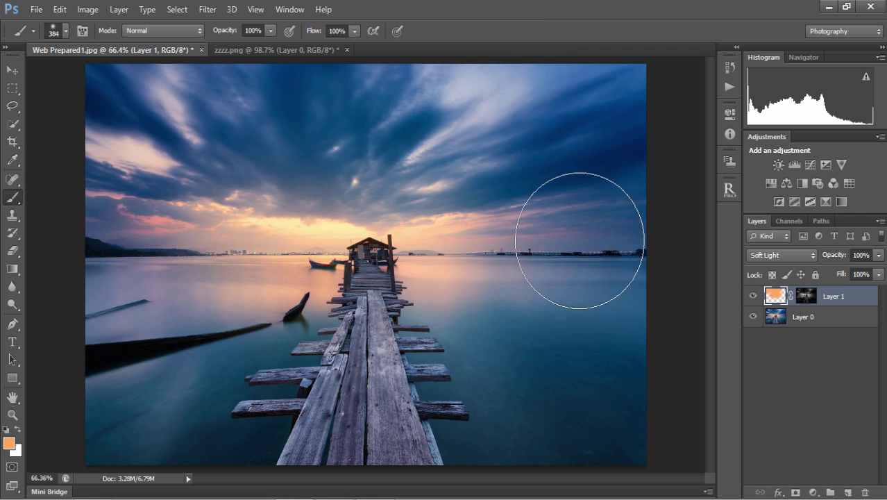
click(777, 255)
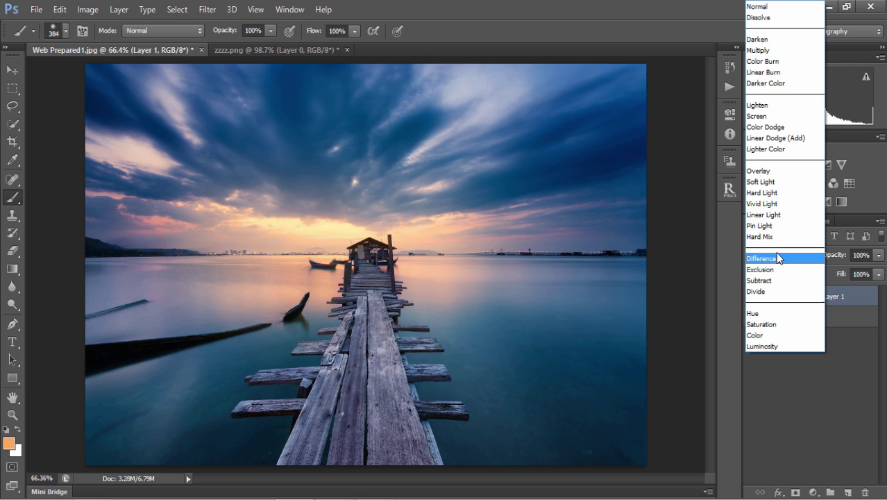
click(756, 171)
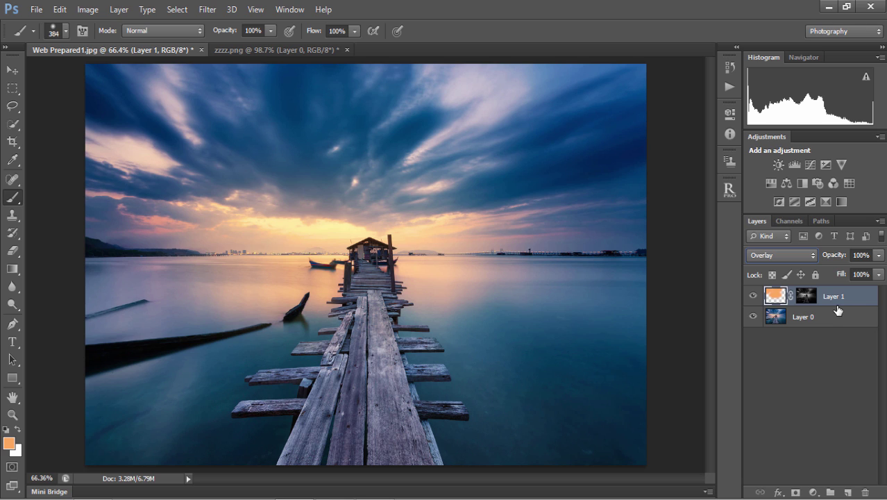
- Delete Layer 1 and give the Photo Filter the Warming Filter (81) preset at 100% density
drag(841, 300, 865, 492)
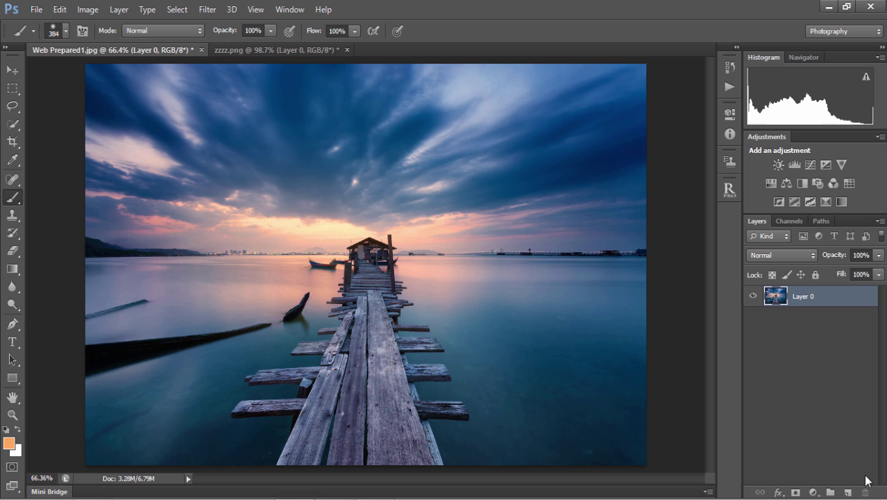
click(818, 184)
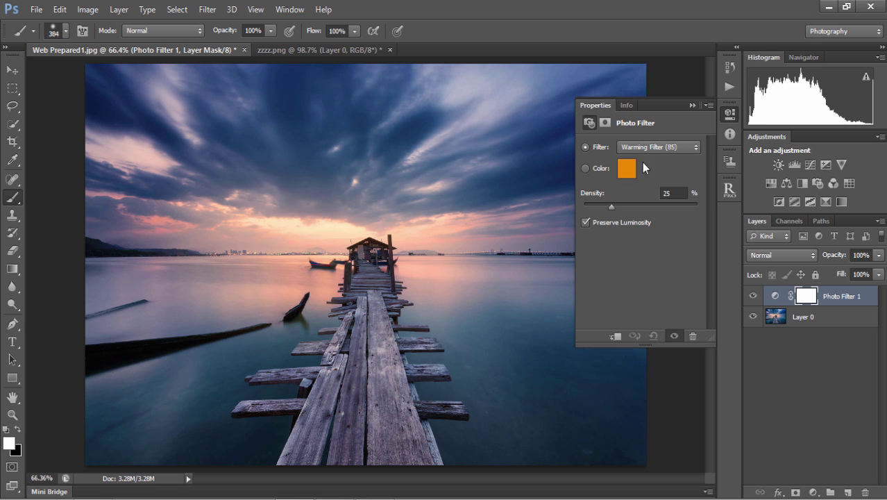
click(650, 148)
click(644, 182)
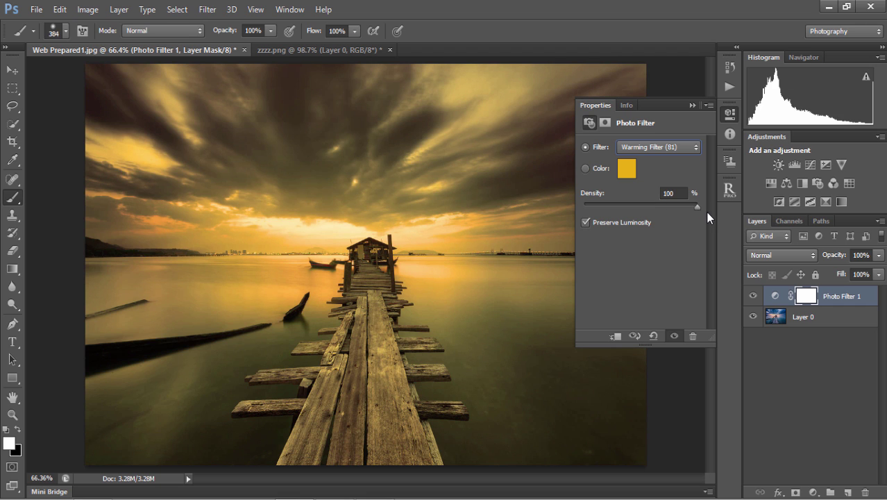
- Apply the image twice in Multiply onto the Photo Filter 1 layer mask
click(691, 105)
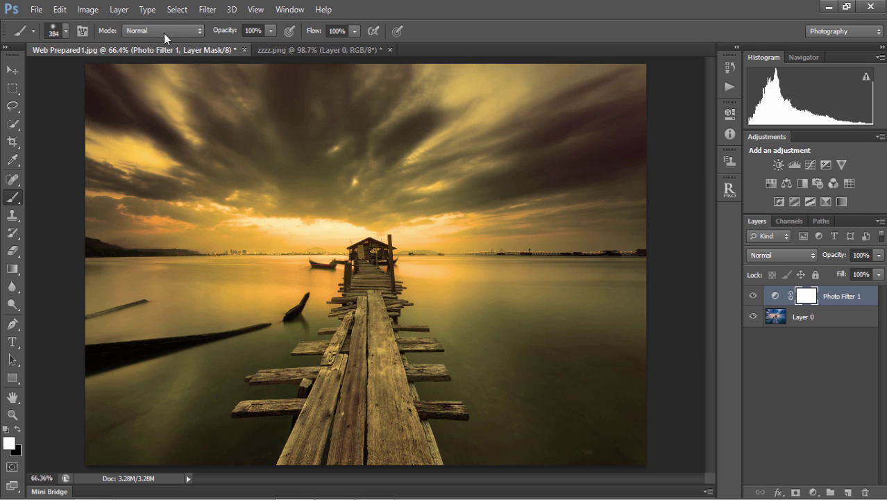
click(90, 9)
click(120, 205)
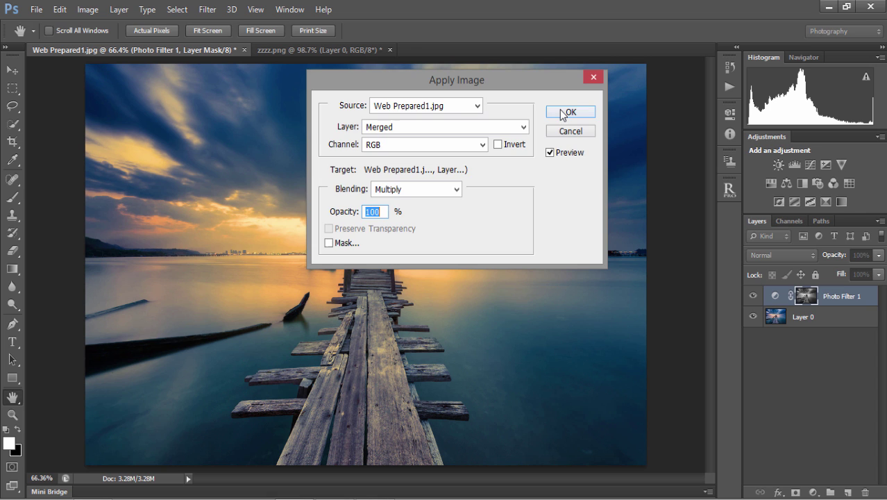
click(566, 113)
click(87, 9)
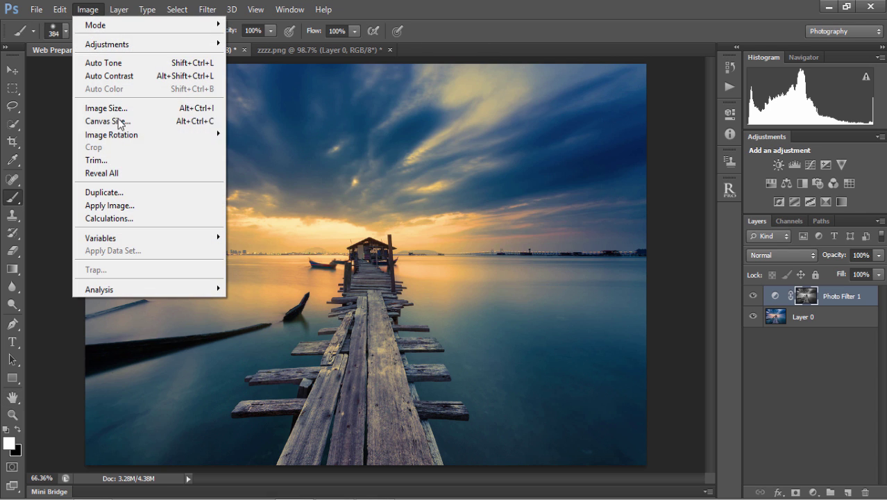
click(114, 205)
click(569, 112)
- Blend Photo Filter 1 in Soft Light, then Overlay, toggling visibility to compare
key(b)
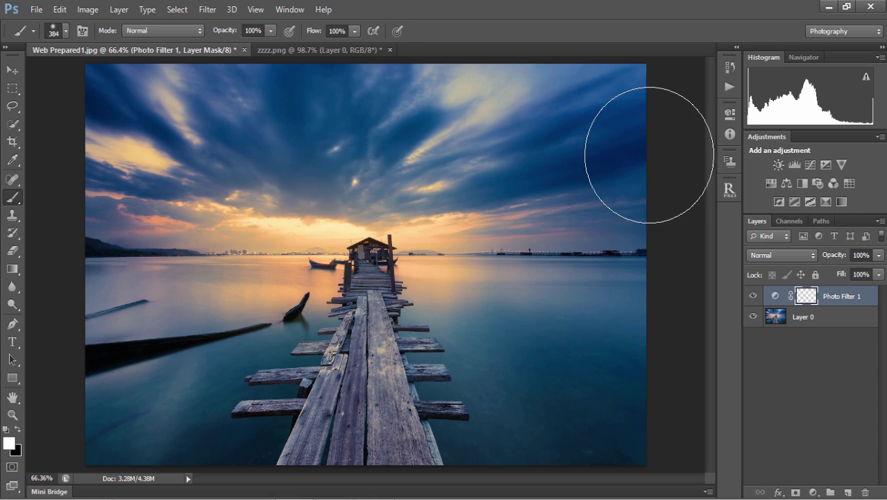
click(780, 255)
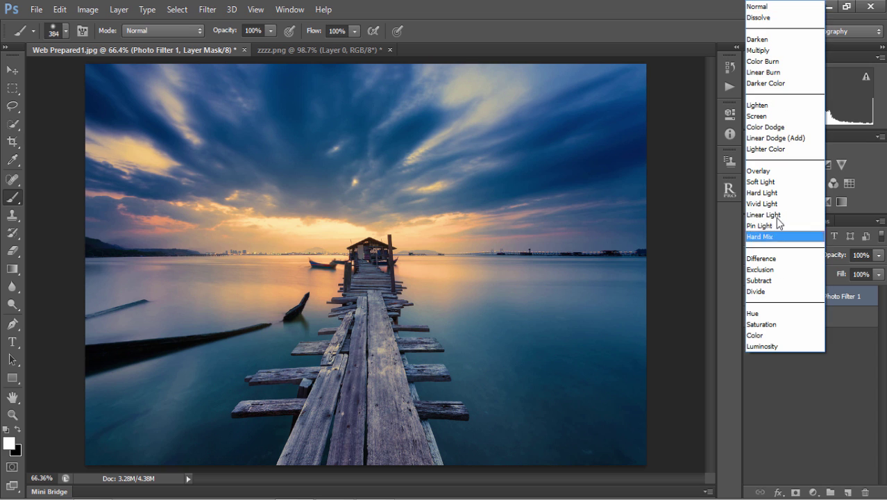
click(772, 190)
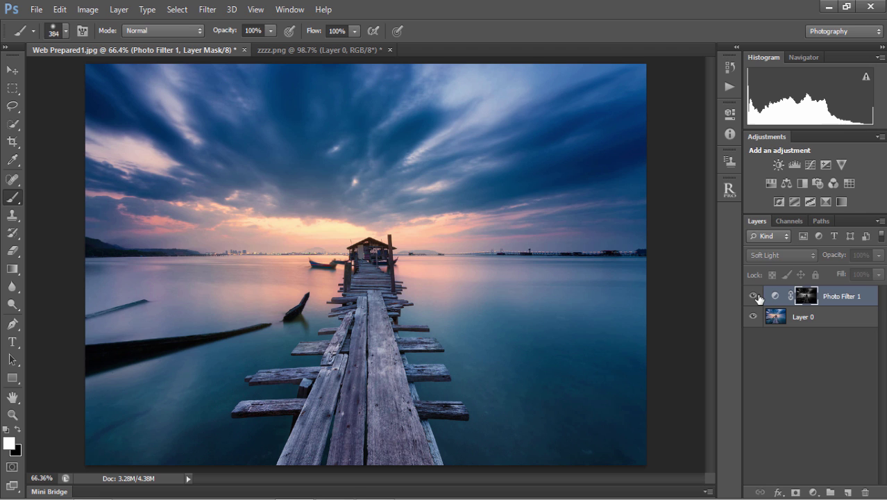
click(780, 255)
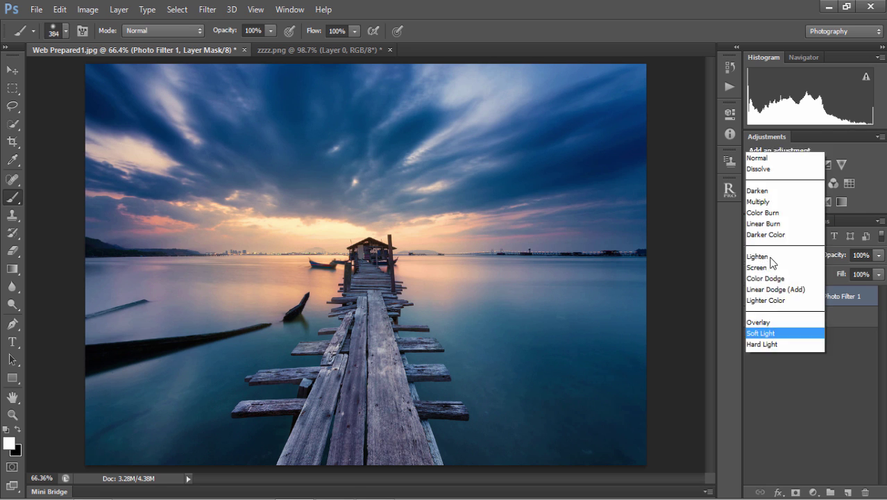
click(767, 169)
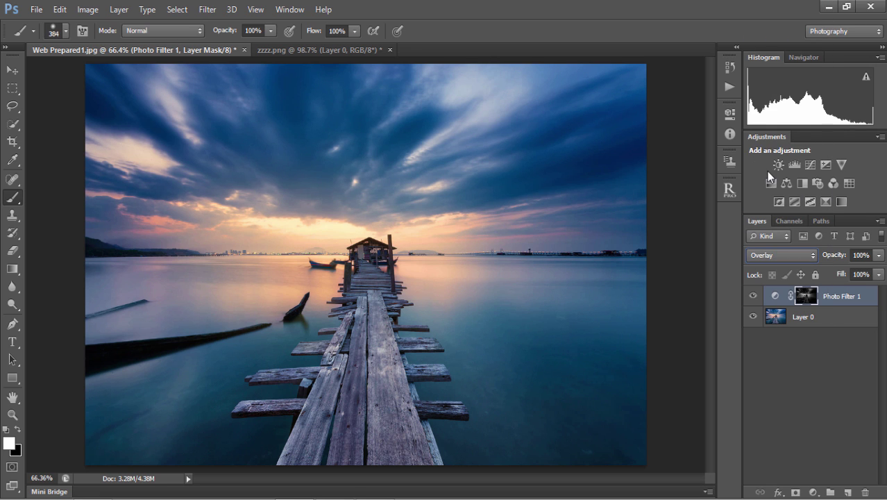
click(752, 295)
click(752, 295)
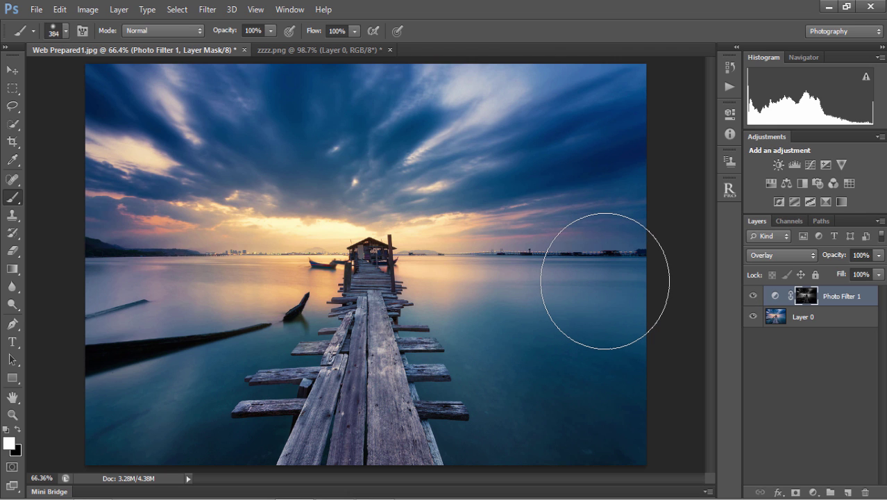
- On zzzz.png, add Raya Pro's Enhancements > General Warmth layer, creating masked Warm Highlights
click(320, 51)
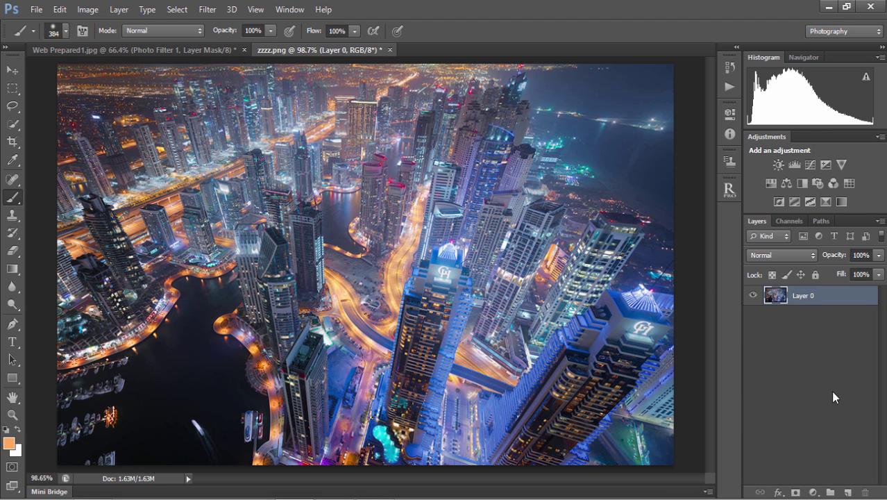
click(731, 192)
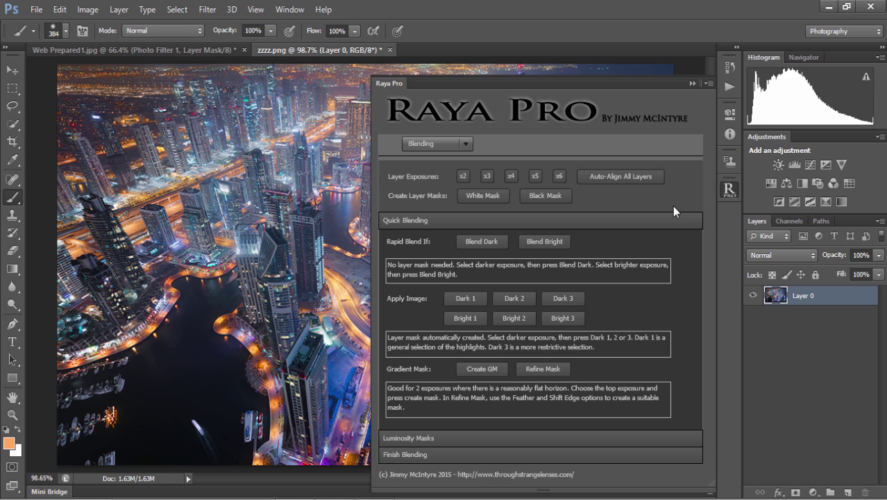
click(466, 143)
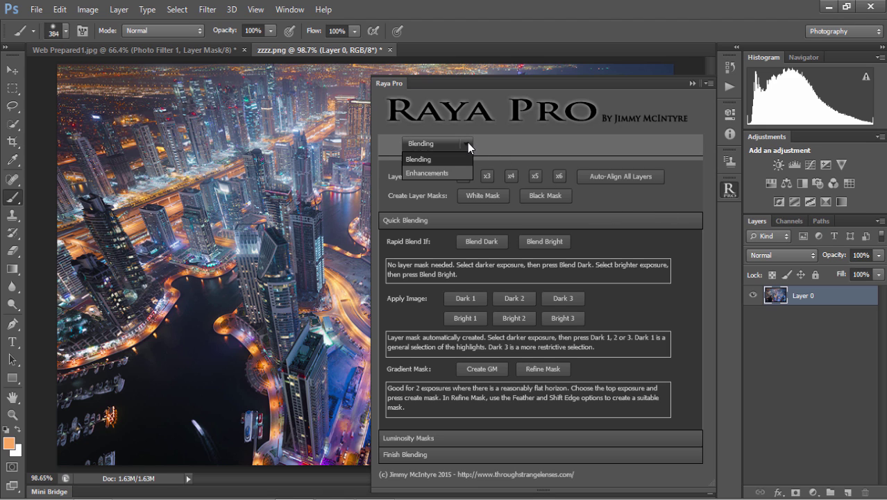
click(444, 172)
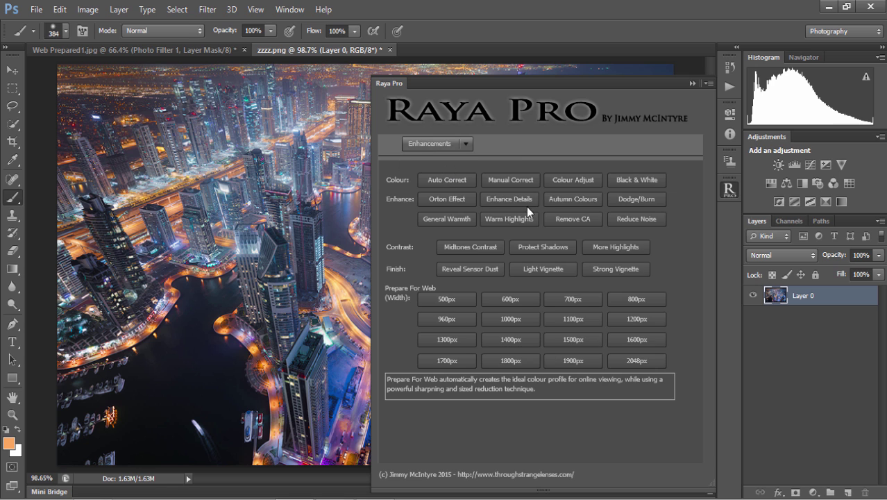
click(447, 217)
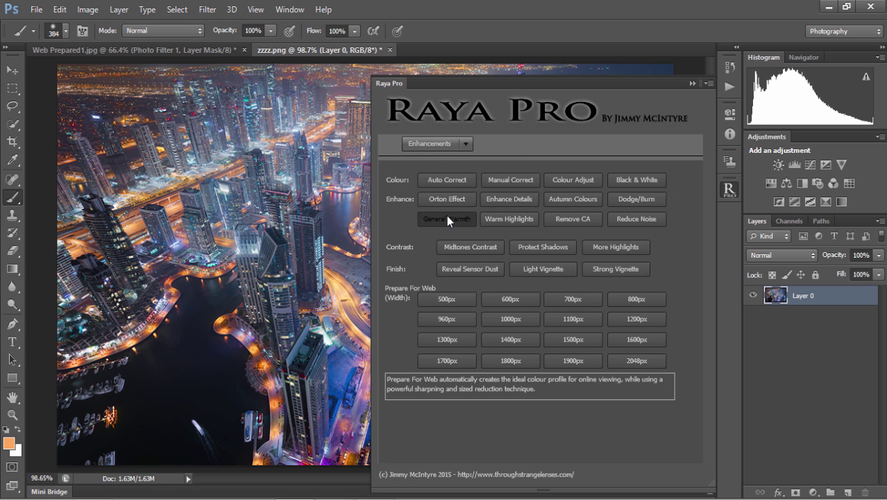
click(691, 83)
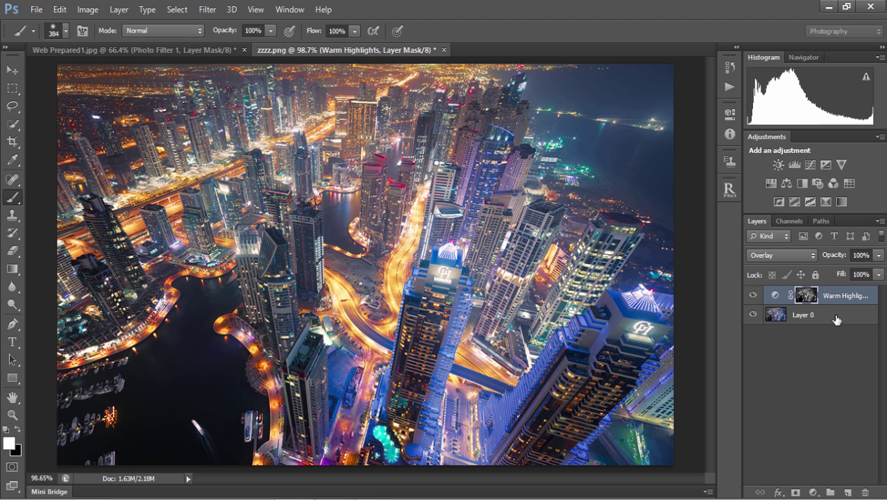
- Switch the Warm Highlights photo filter from Warming Filter (LBA) to Cooling Filter (82)
double_click(777, 297)
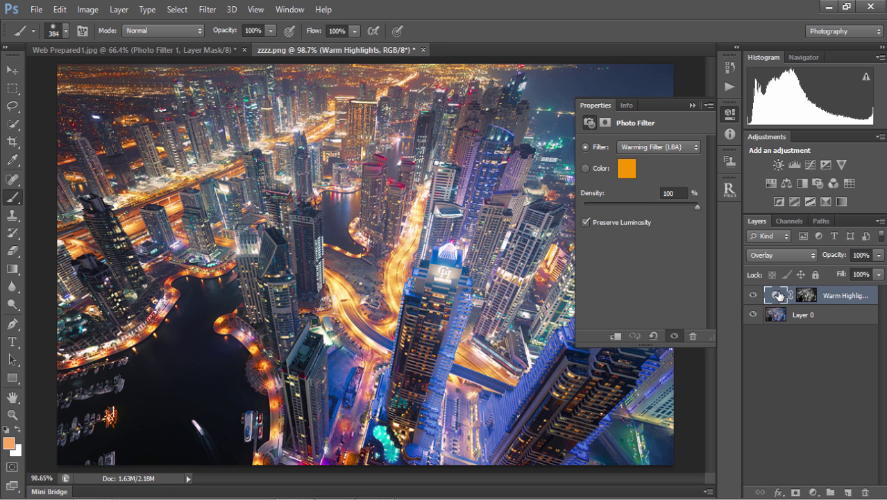
click(655, 148)
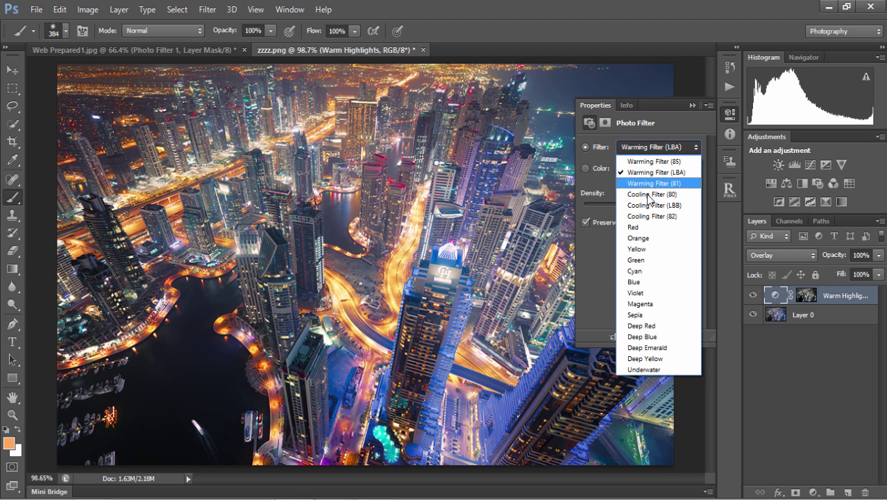
click(651, 216)
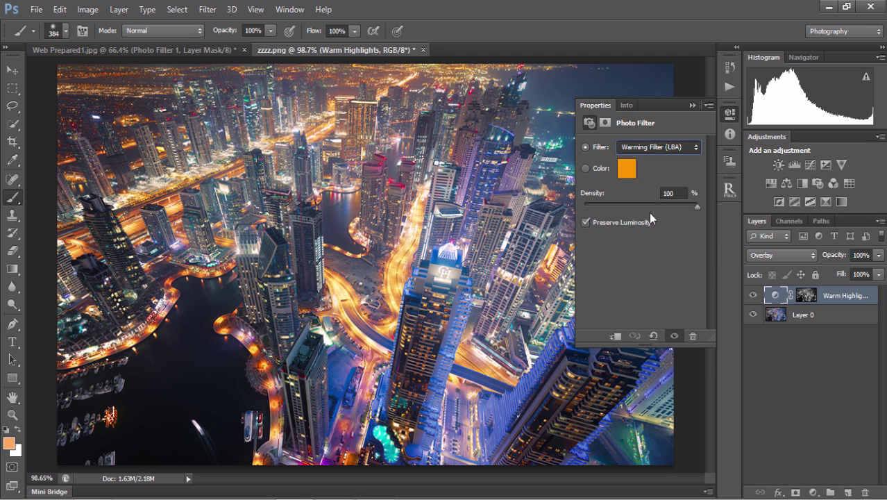
click(691, 106)
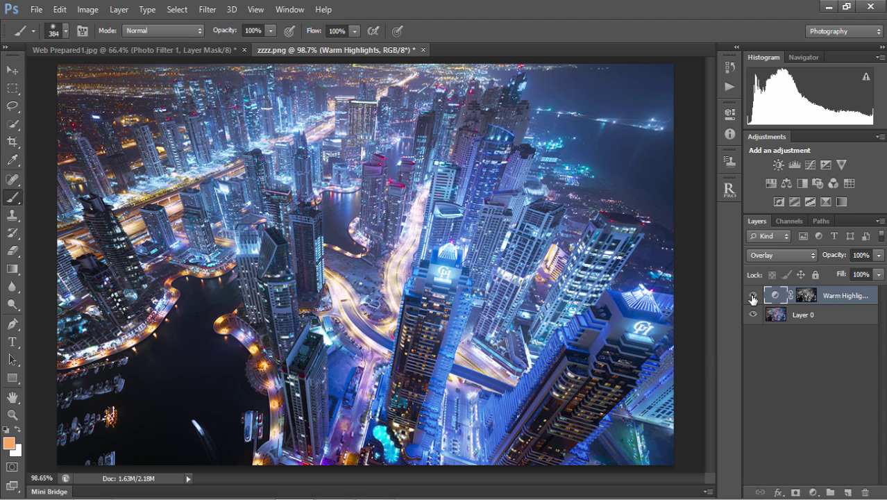